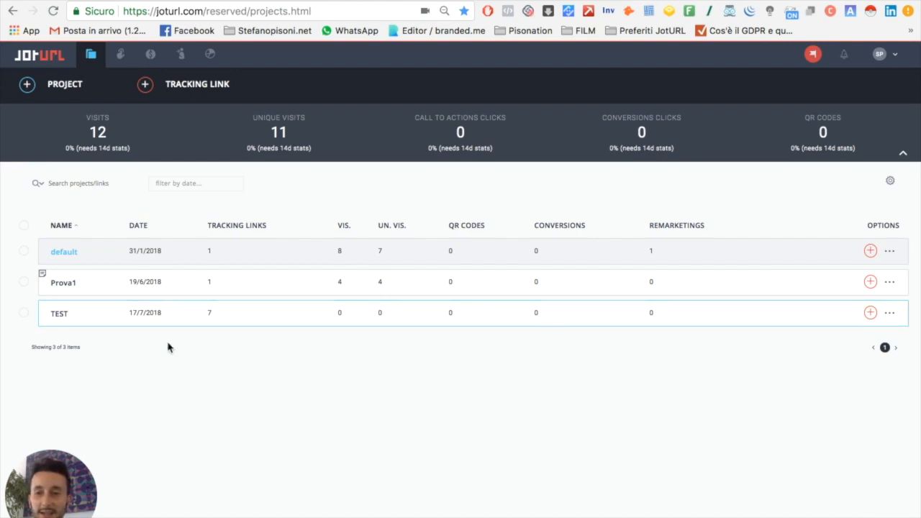
# Step: Create a new project named AFFILIATE MANAGEMENT and save it
pyautogui.click(26, 84)
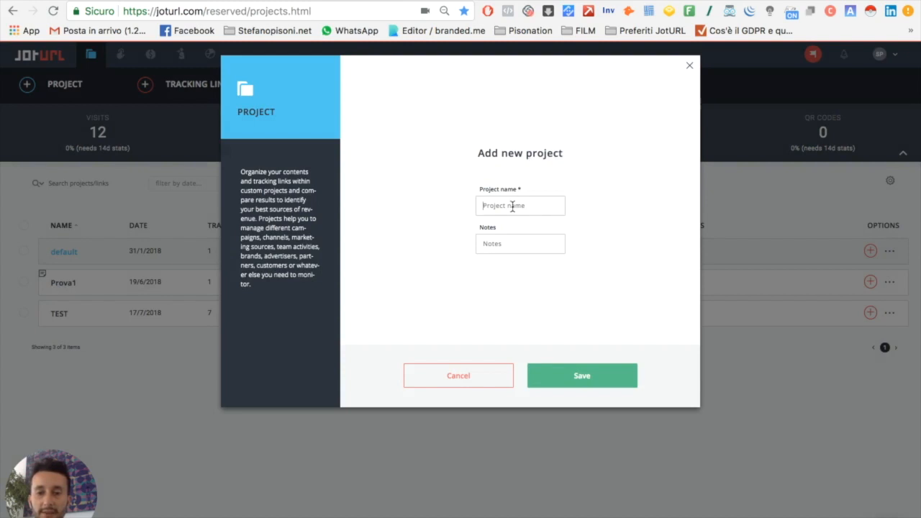
pyautogui.click(512, 206)
pyautogui.write('Affiliate mana')
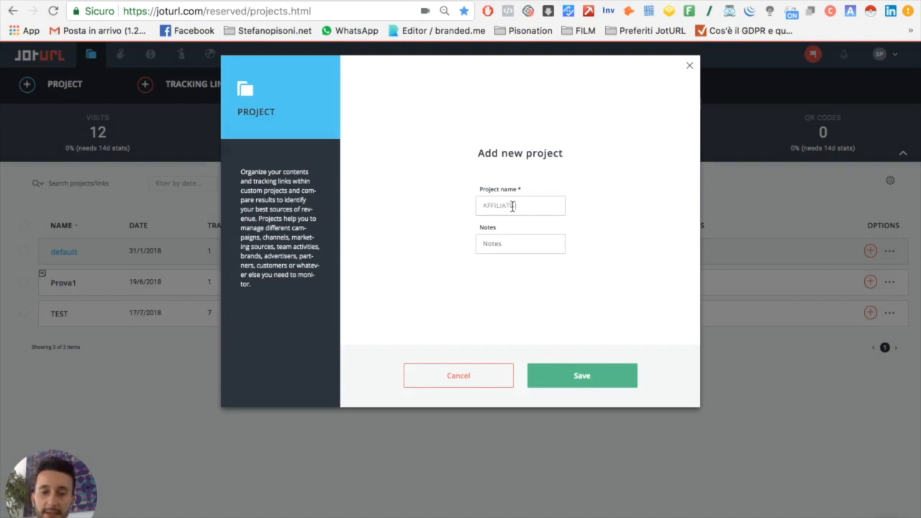
pyautogui.write('gement')
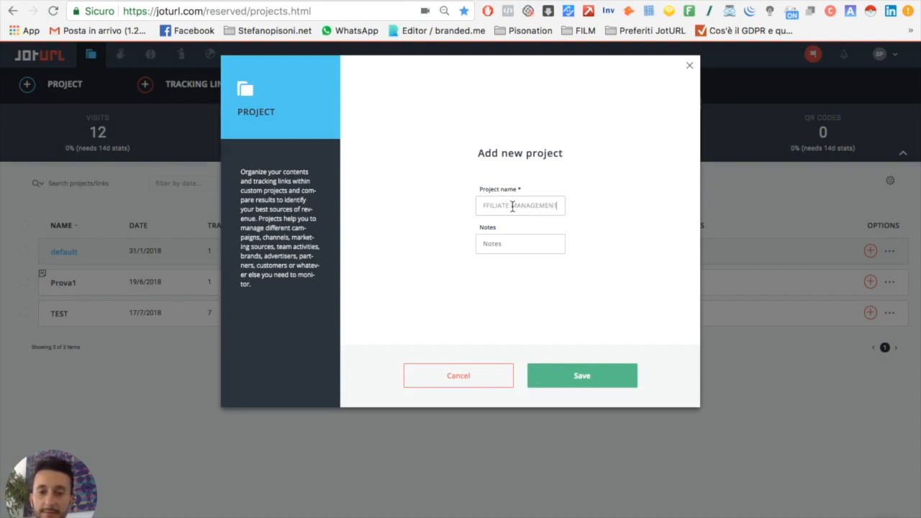
pyautogui.click(586, 378)
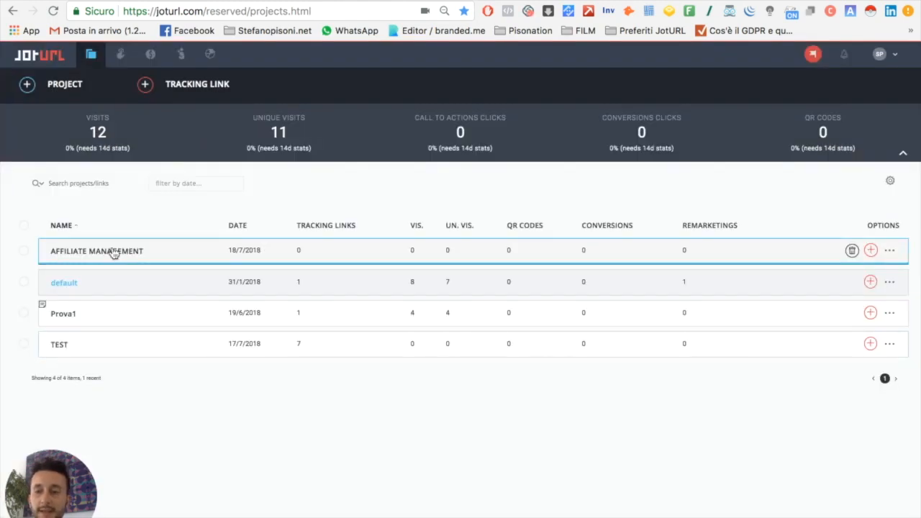
pyautogui.click(113, 252)
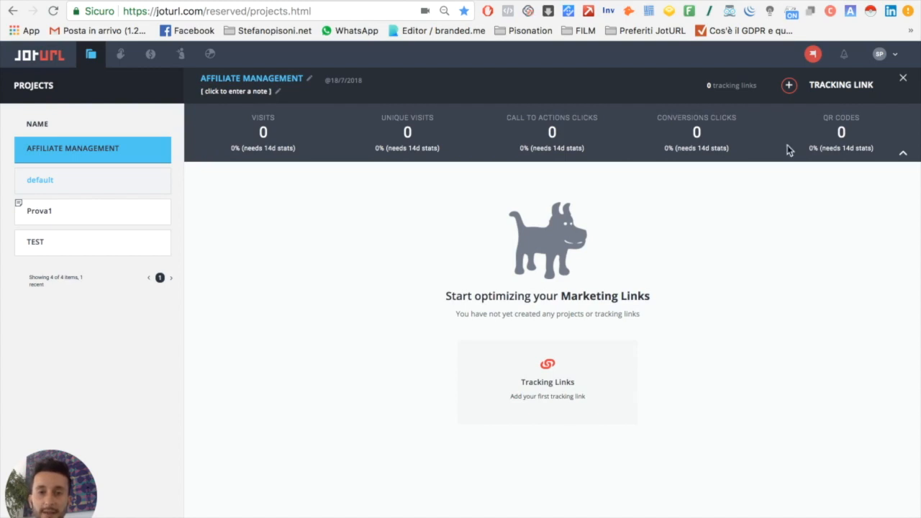
pyautogui.click(790, 87)
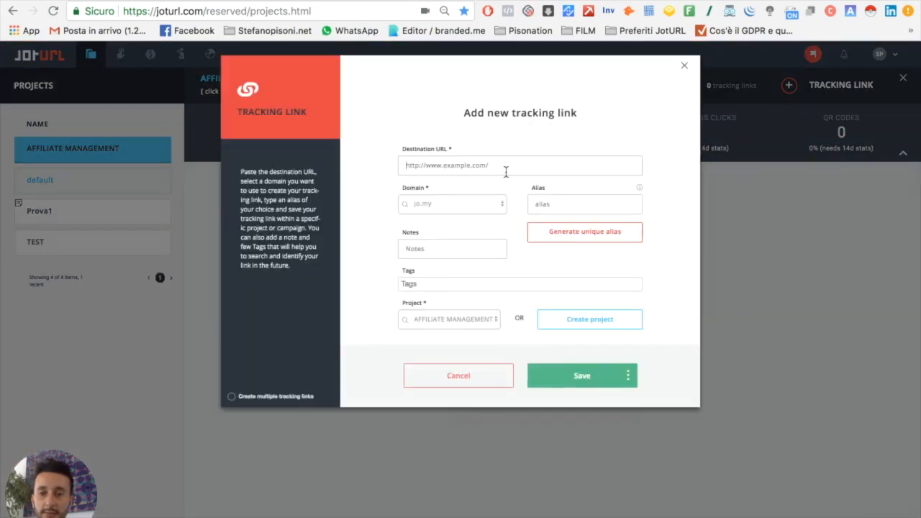
pyautogui.write('https://www.joturl.com/')
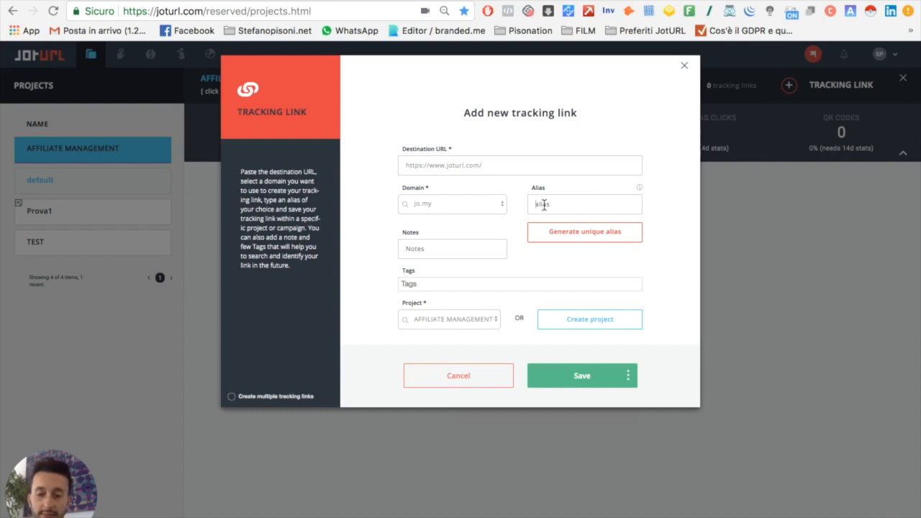
# Step: Set the tracking link's alias to maintrackinglink on the jo.my domain, then save it and continue to its link options
pyautogui.write('nario')
pyautogui.press('BackSpace')
pyautogui.press('BackSpace')
pyautogui.press('BackSpace')
pyautogui.press('BackSpace')
pyautogui.press('BackSpace')
pyautogui.write('ma')
pyautogui.write('intrain')
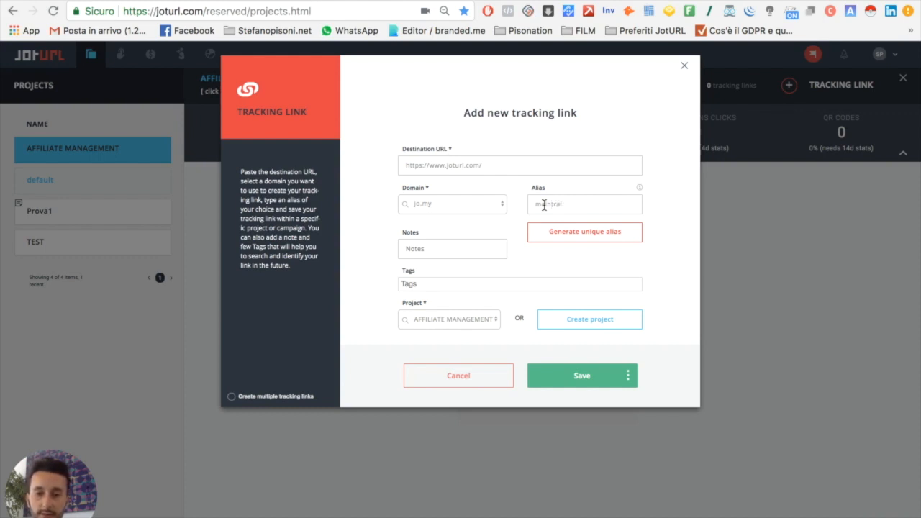
pyautogui.write('kingling')
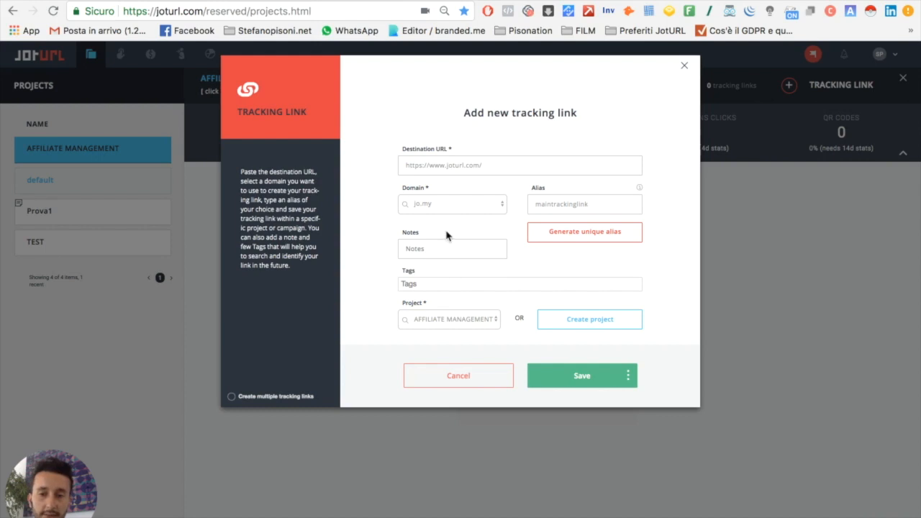
pyautogui.click(627, 375)
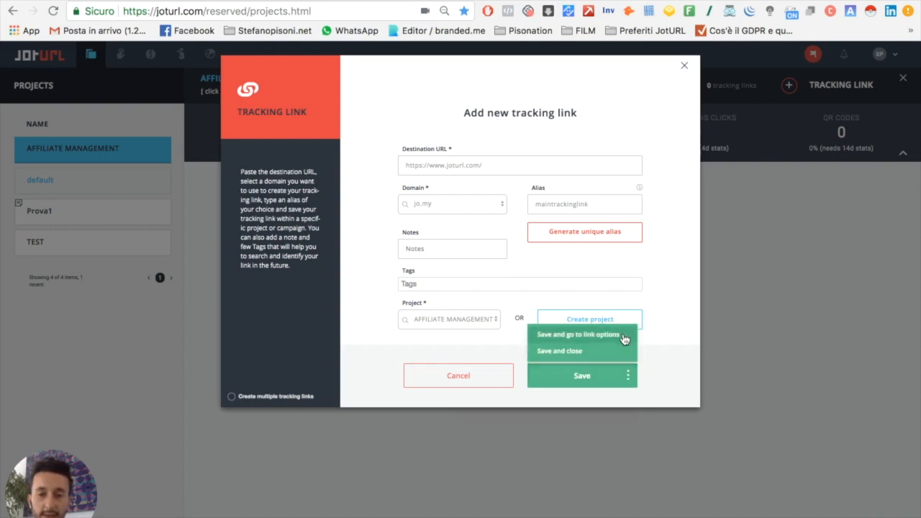
pyautogui.click(577, 335)
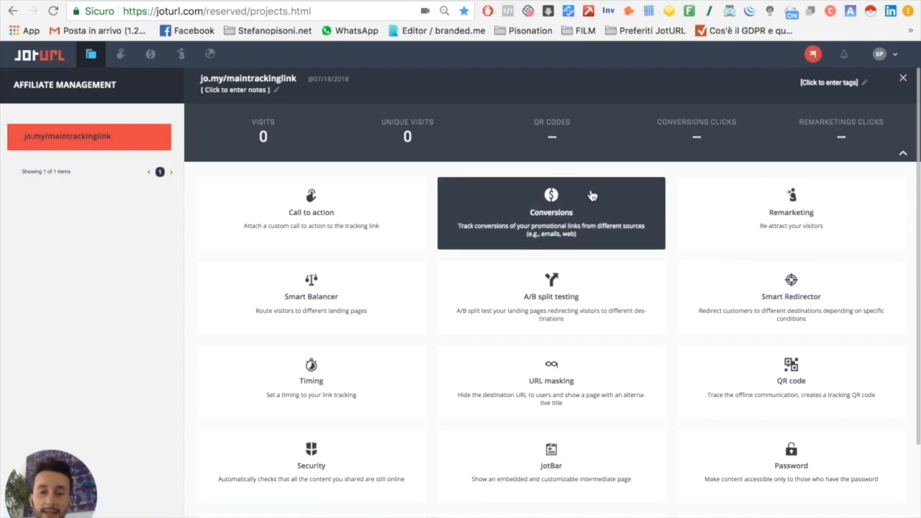
# Step: Connect the Stetest conversion code as Conversion 1 of the jo.my/maintrackinglink tracking link and save
pyautogui.click(576, 211)
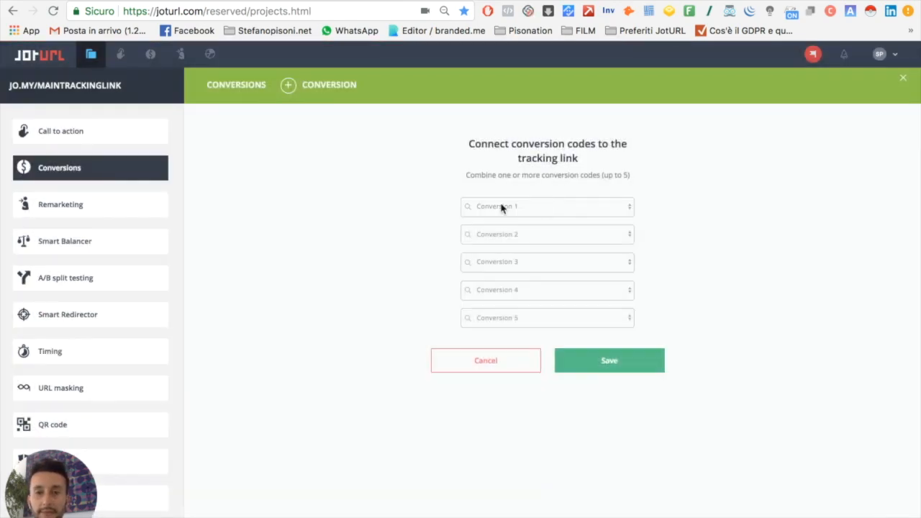
pyautogui.click(544, 207)
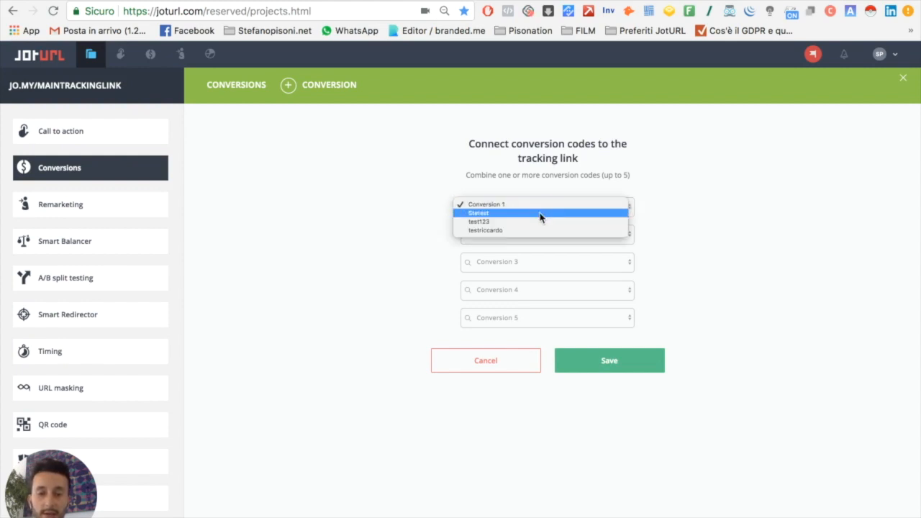
pyautogui.click(540, 214)
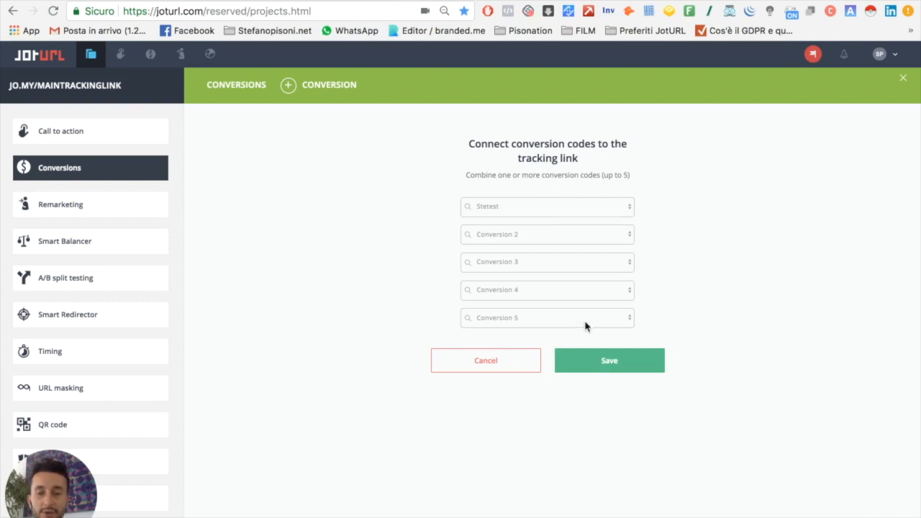
pyautogui.click(610, 362)
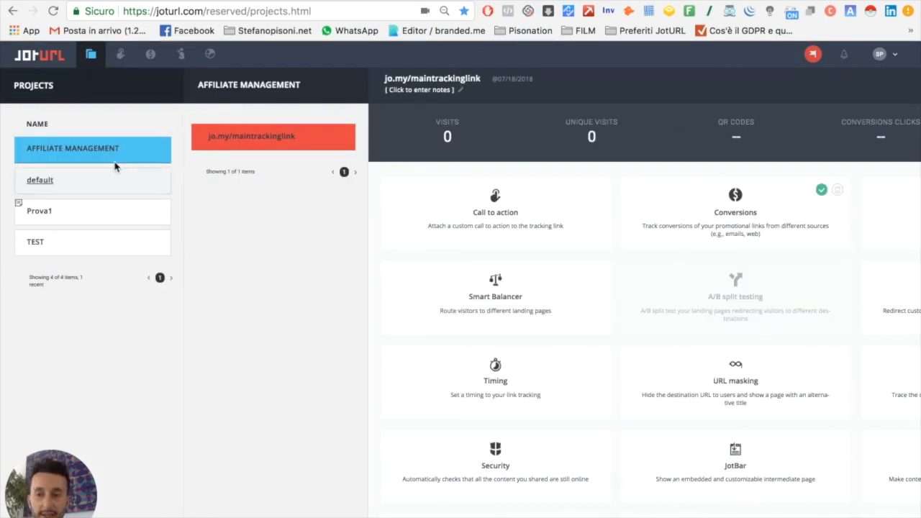
pyautogui.click(102, 151)
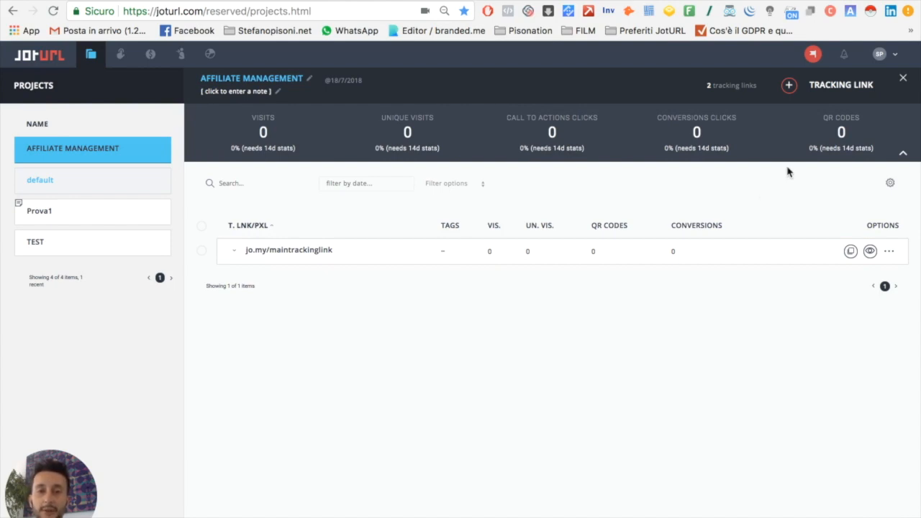
pyautogui.click(790, 87)
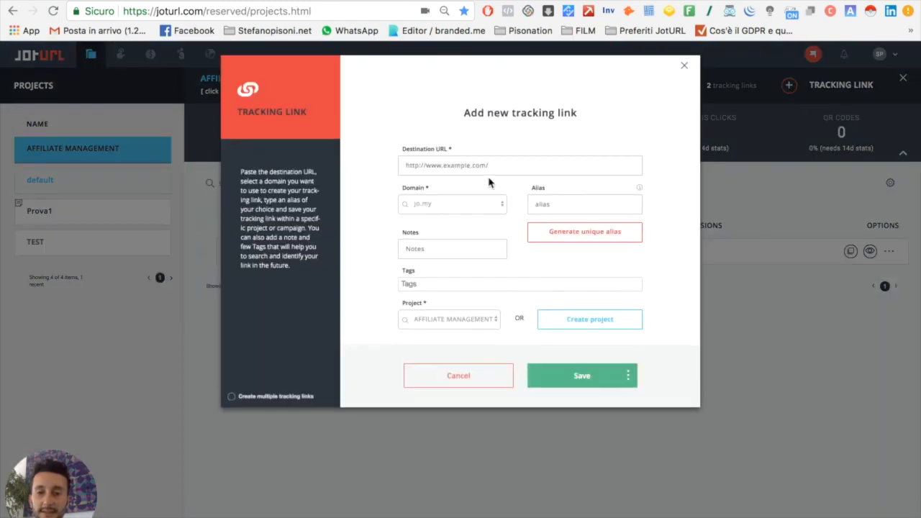
pyautogui.click(488, 171)
pyautogui.write('http://jo.my/maintrackinglink')
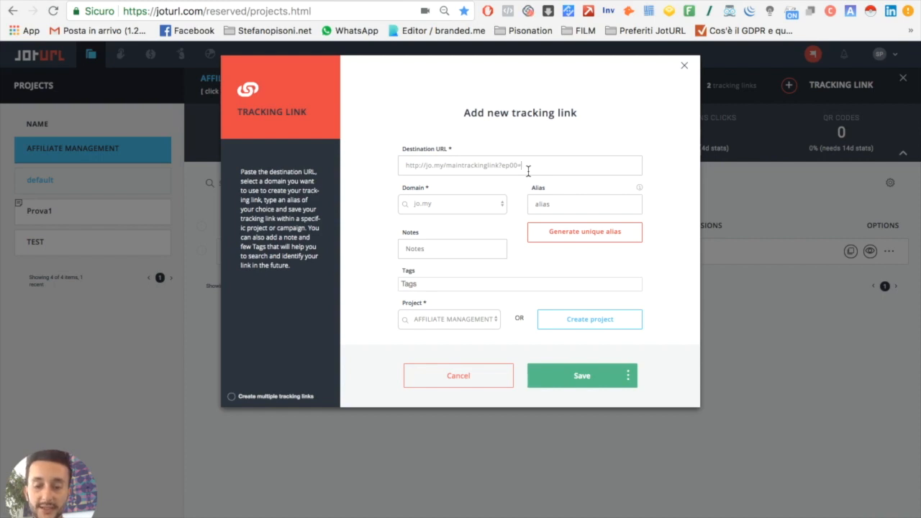
pyautogui.write('stefanoaffiliate')
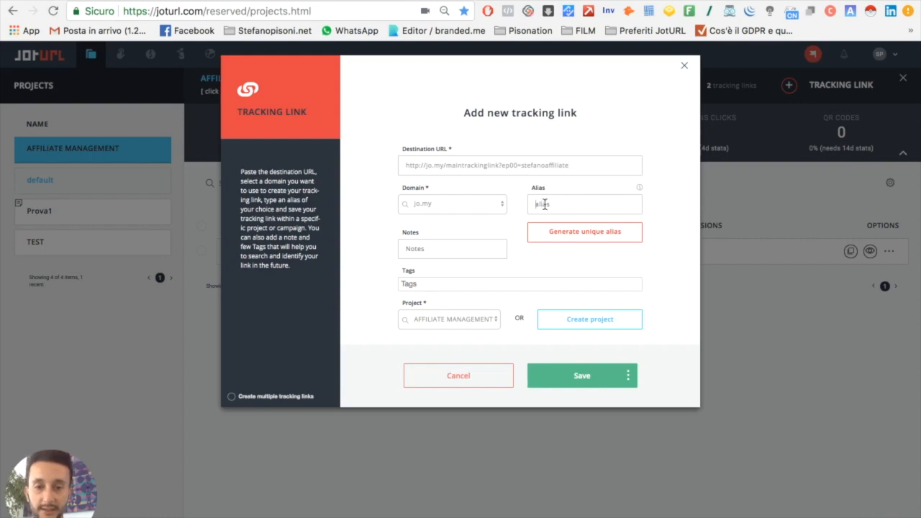
# Step: Set the new link's alias to the affiliate's name-based identifier followed by 123test
pyautogui.click(545, 204)
pyautogui.write('affiliate')
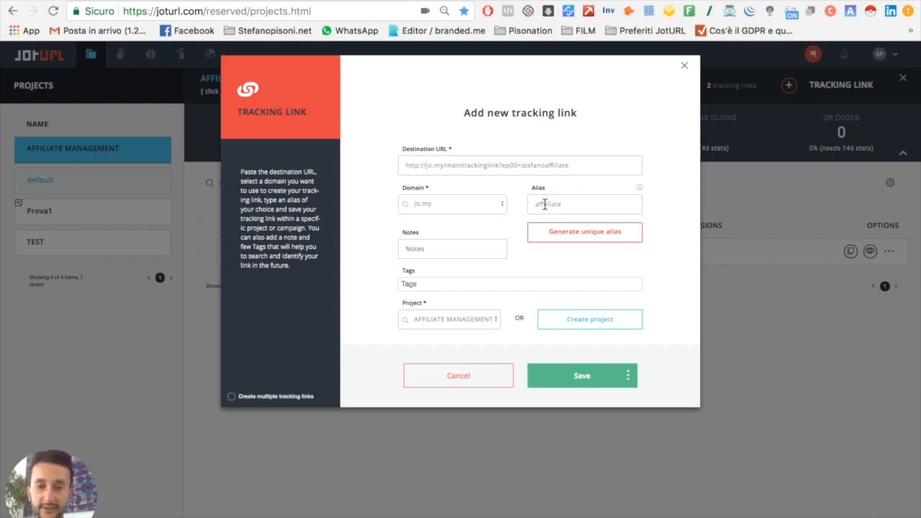
pyautogui.press('BackSpace')
pyautogui.press('BackSpace')
pyautogui.press('BackSpace')
pyautogui.press('BackSpace')
pyautogui.press('BackSpace')
pyautogui.press('BackSpace')
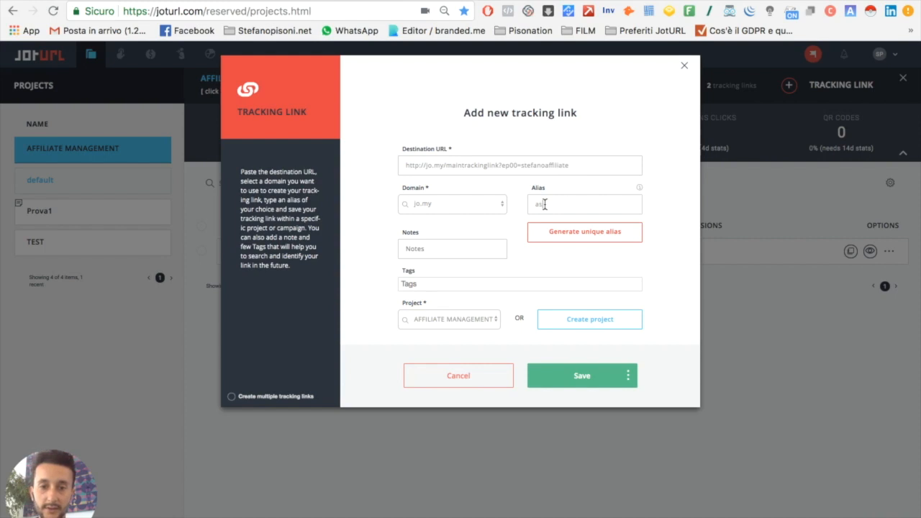
pyautogui.write('stefanoaffiliate12')
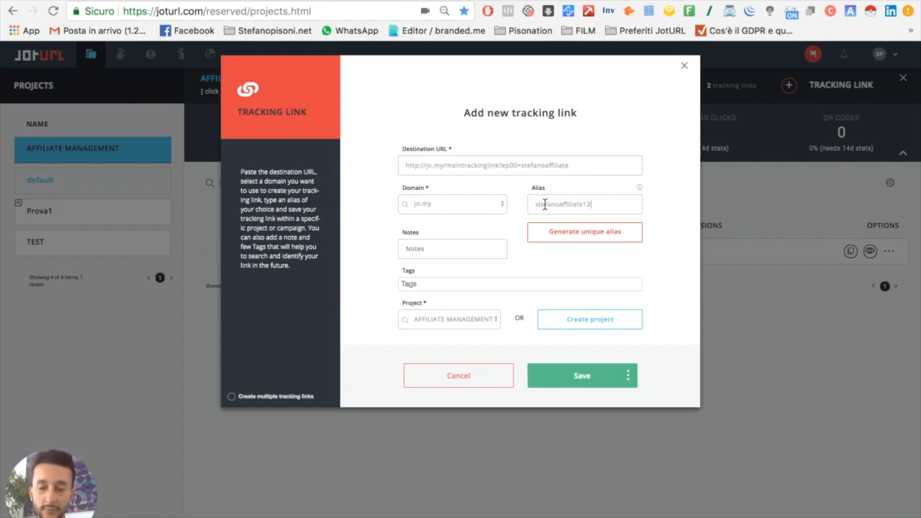
pyautogui.write('3test')
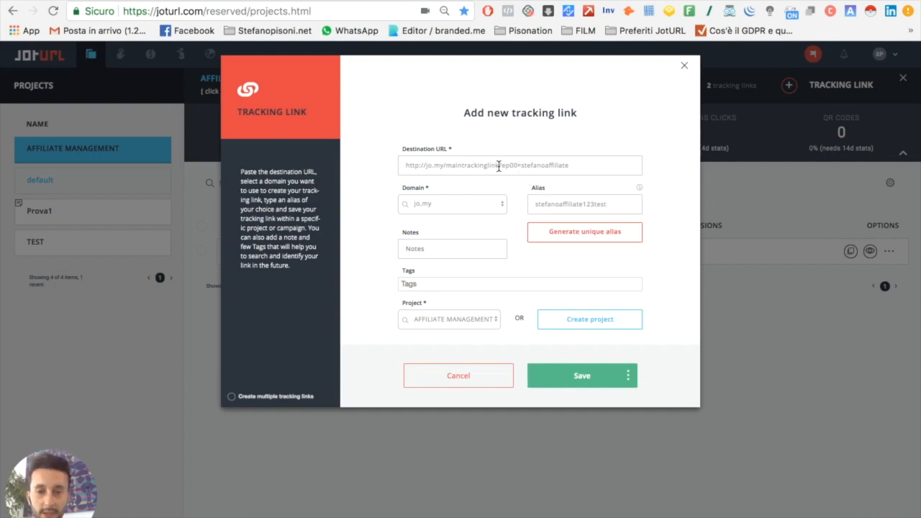
pyautogui.moveTo(497, 164); pyautogui.dragTo(581, 165)
pyautogui.click(582, 165)
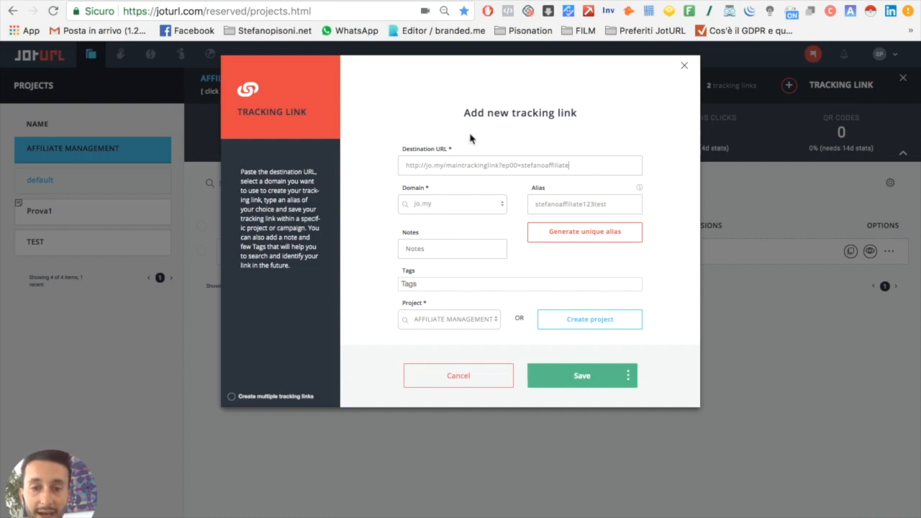
pyautogui.moveTo(503, 166); pyautogui.dragTo(517, 165)
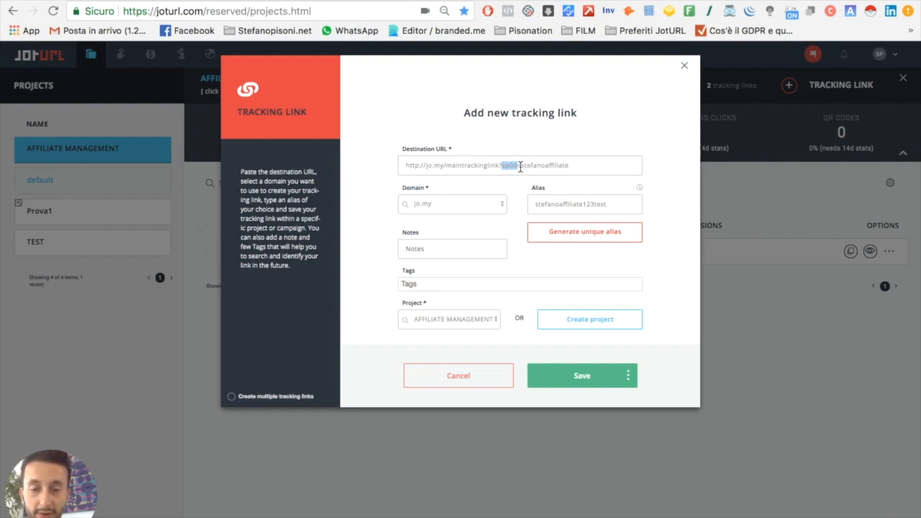
pyautogui.click(503, 166)
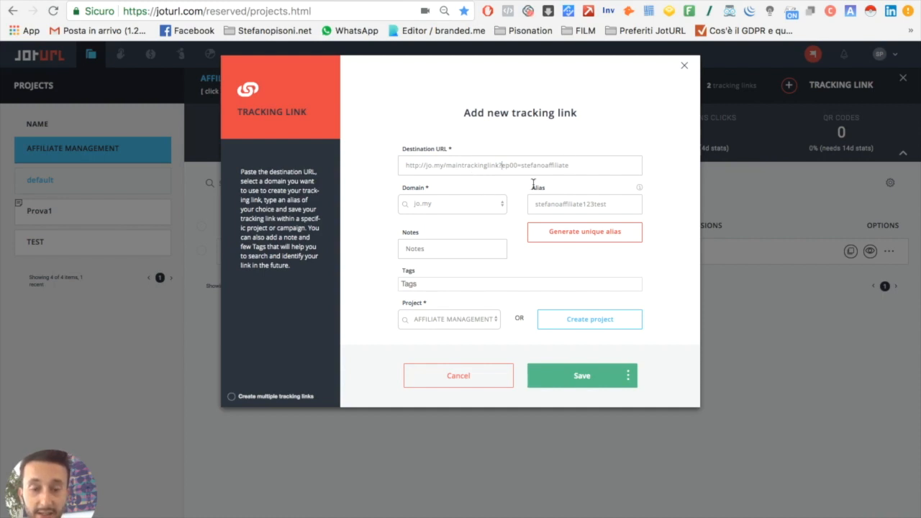
pyautogui.moveTo(520, 166); pyautogui.dragTo(577, 166)
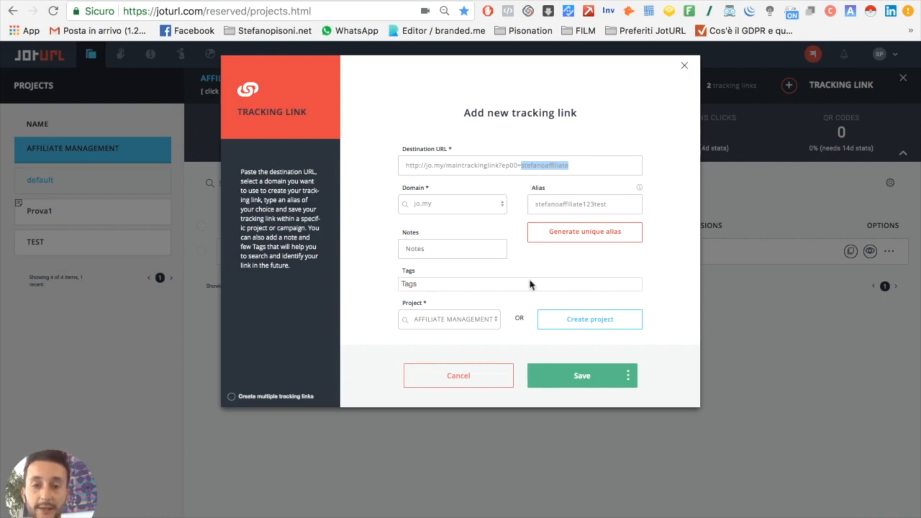
# Step: Save the affiliate's tracking link and close its form
pyautogui.click(574, 380)
pyautogui.click(575, 354)
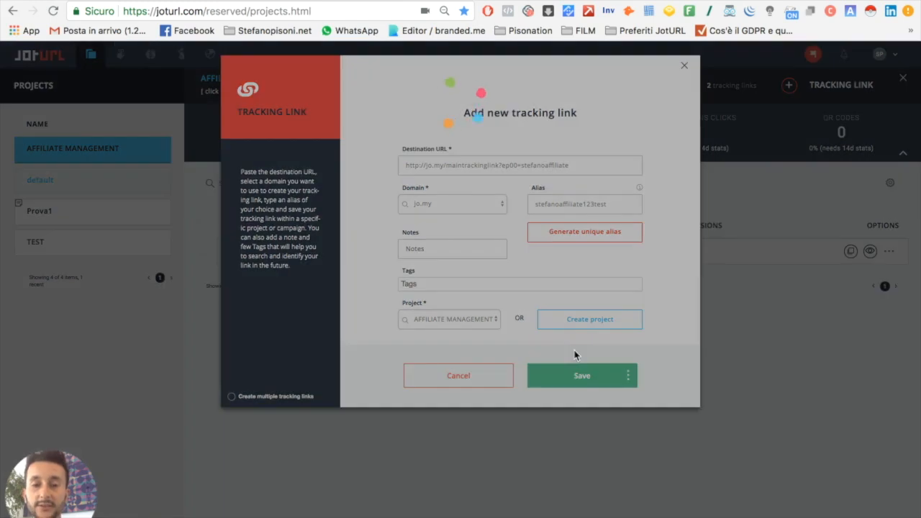